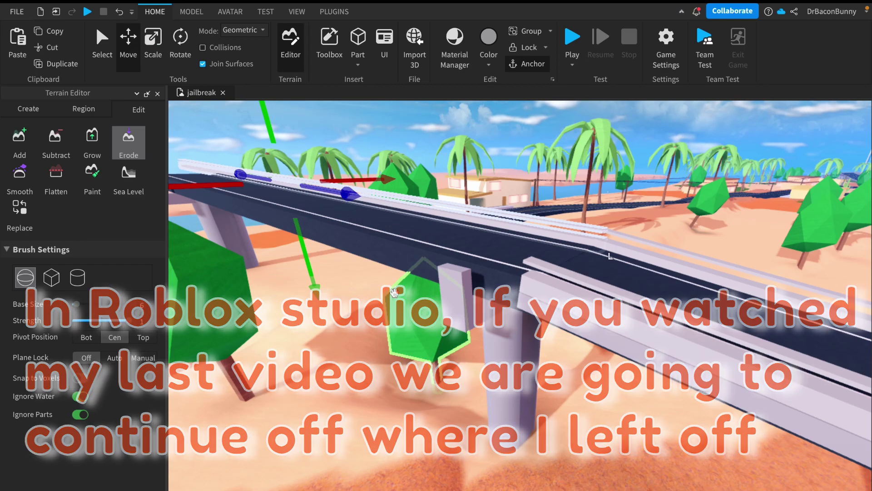
Inspect the existing bridge's deck, side barriers and support pillars and the surrounding desert roads.
right_drag(394, 292, 501, 404)
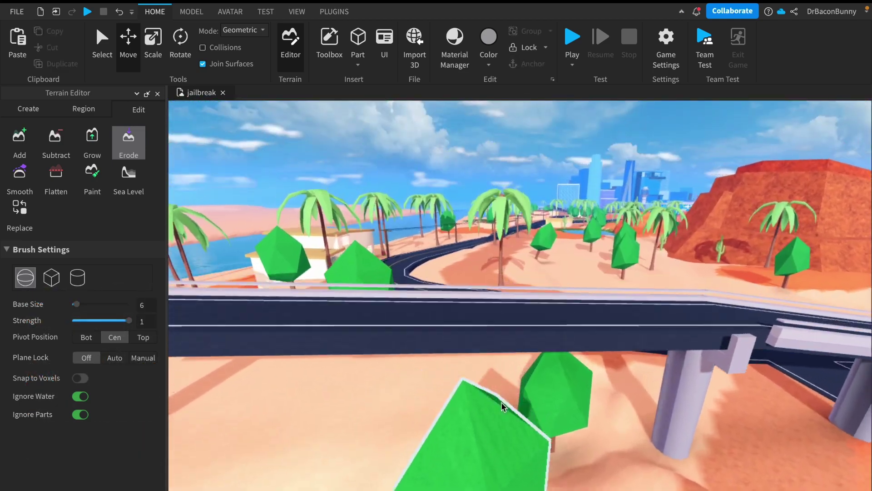
scroll(548, 332, up, 5)
scroll(538, 349, up, 5)
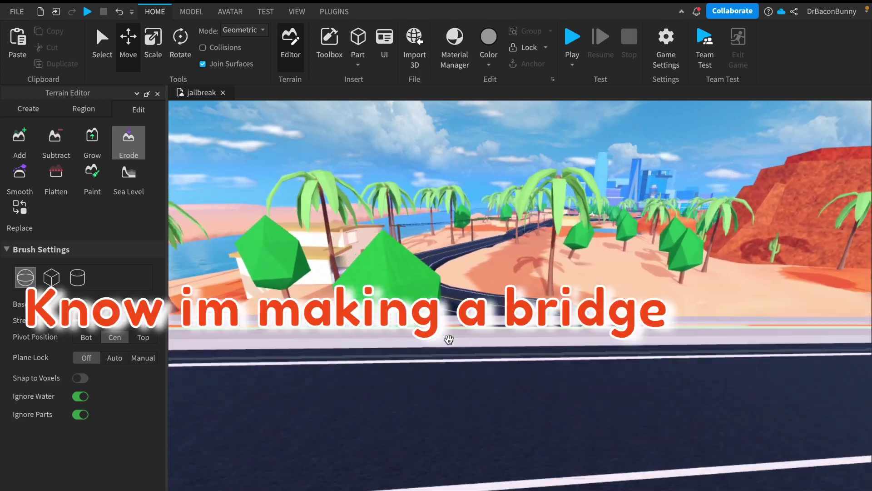
right_drag(448, 339, 525, 467)
scroll(472, 430, up, 10)
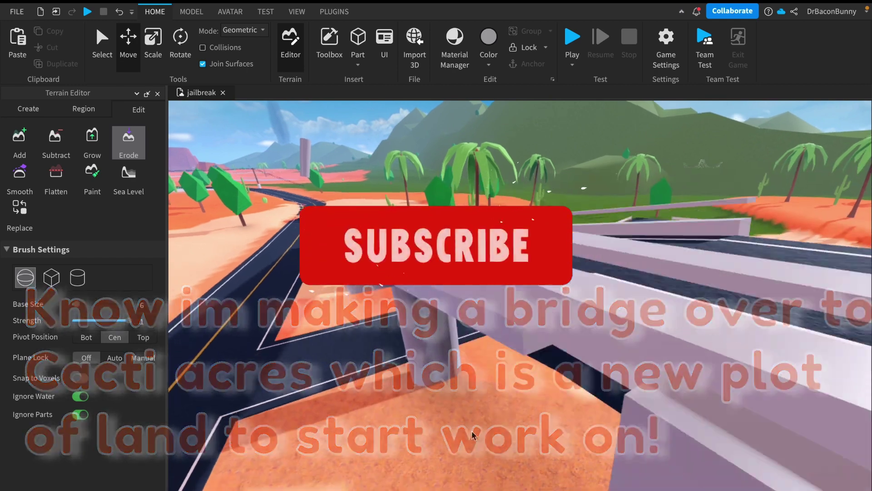
scroll(180, 156, down, 3)
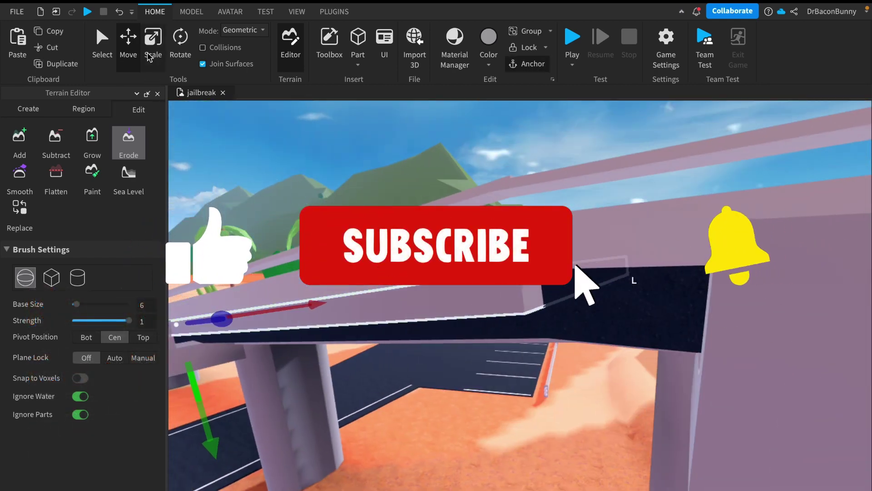
middle_drag(499, 308, 521, 212)
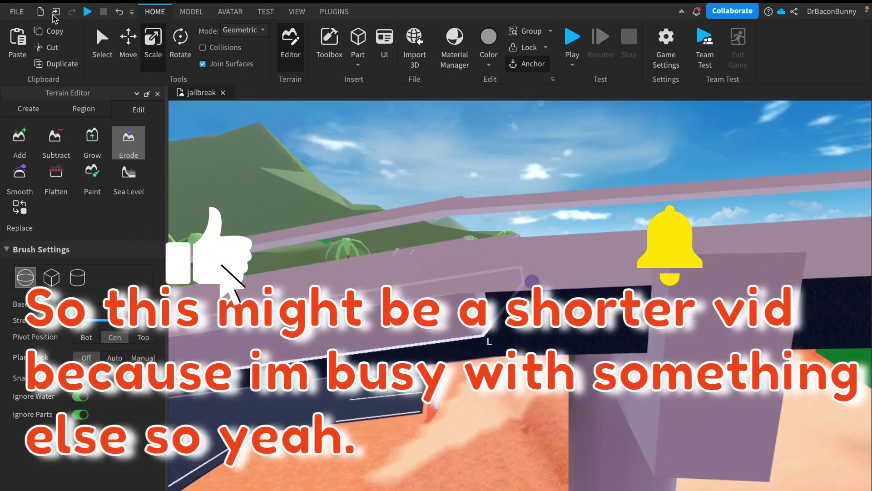
scroll(228, 105, down, 5)
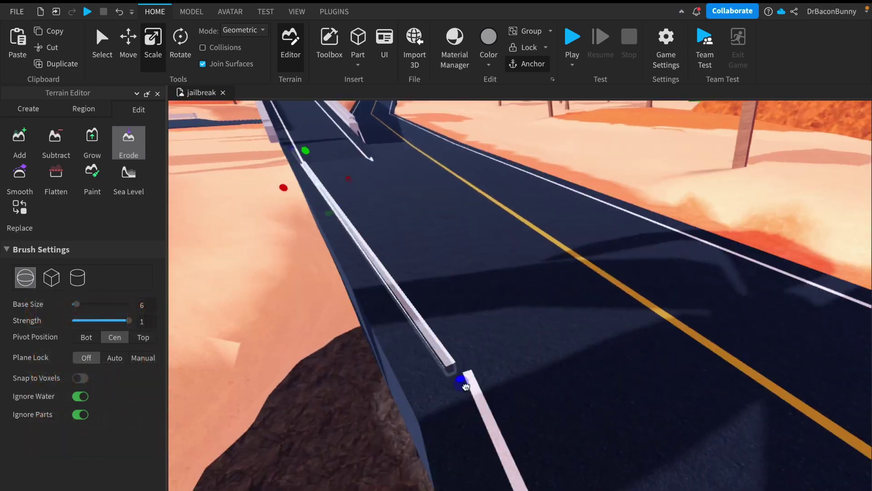
Select the long barrier along the bridge's side with the Move tool active.
click(418, 227)
key(ctrl+2)
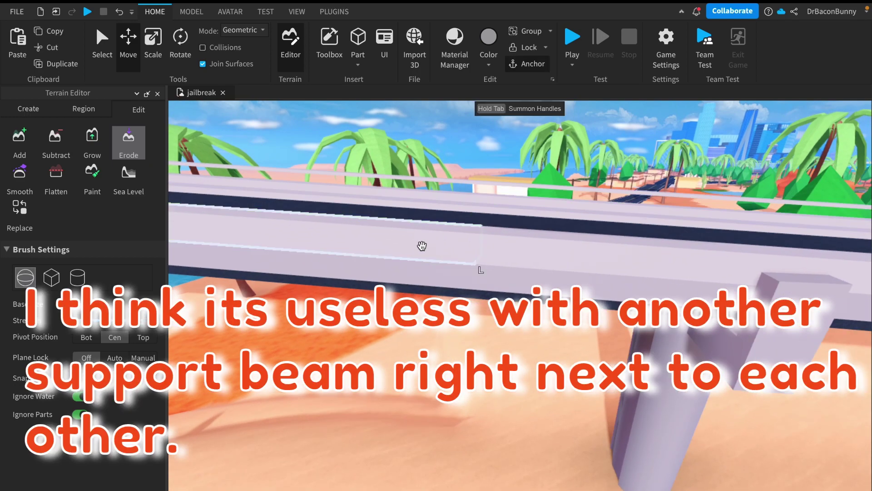
middle_drag(422, 245, 397, 179)
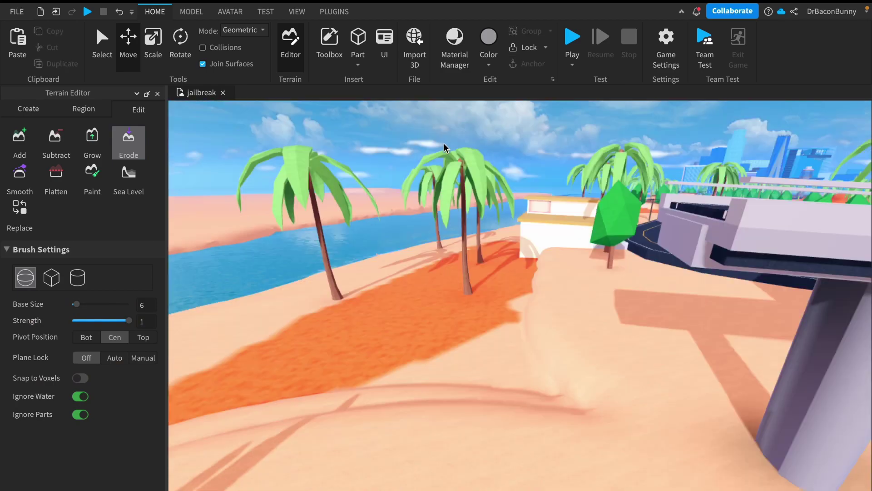
middle_drag(443, 143, 297, 245)
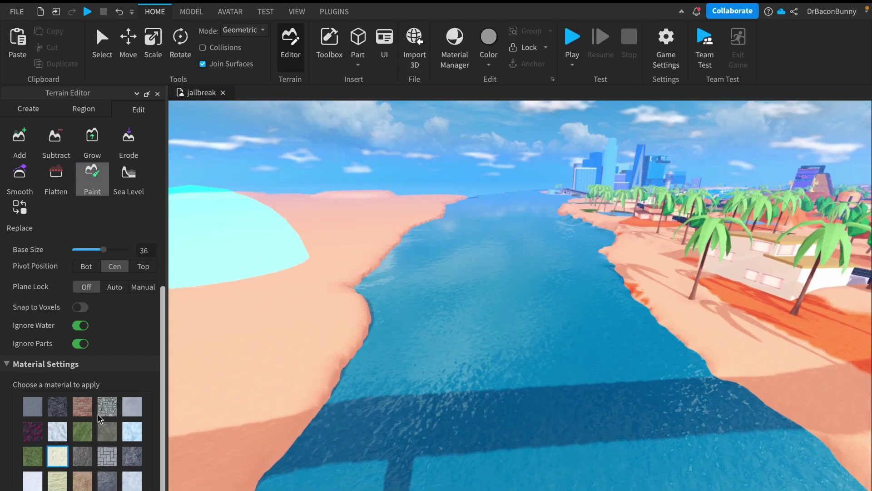
Paint a wide strip of the orange sandstone-like terrain material along the far riverbank with a brush size of 36.
click(82, 480)
mouse_move(218, 423)
mouse_down()
mouse_move(323, 303)
mouse_move(415, 226)
mouse_up()
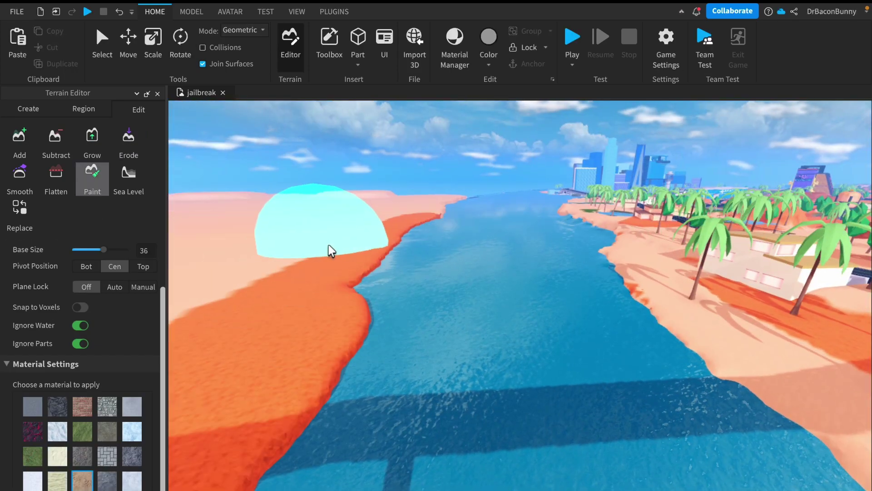
key(w)
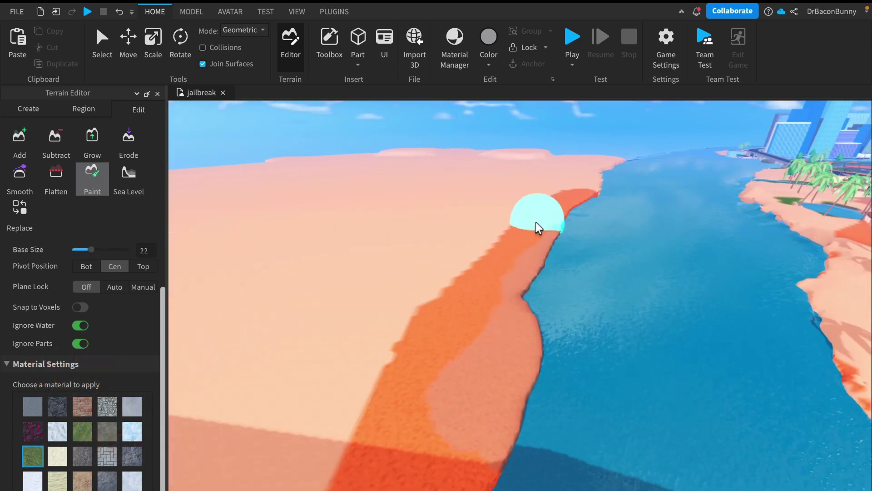
Add three overlapping terrain cylinders with base size 21 and height 14 on the sand beside the orange riverbank strip.
click(19, 140)
click(77, 277)
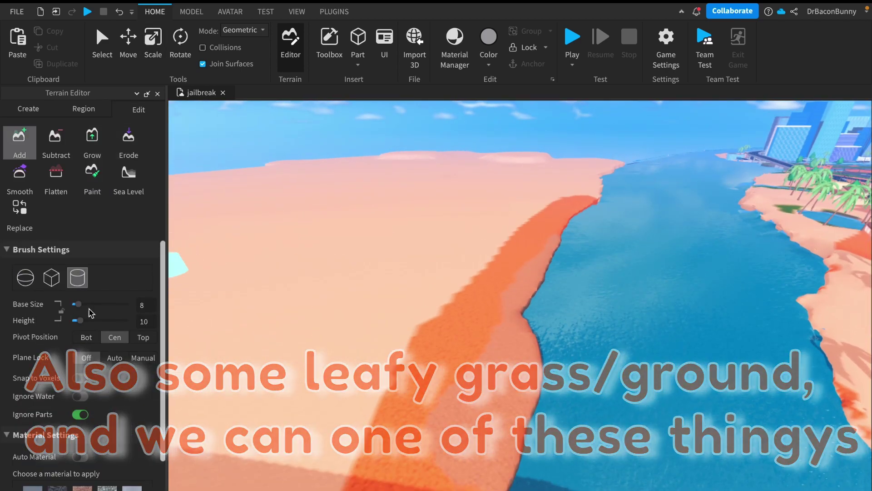
drag(85, 304, 105, 307)
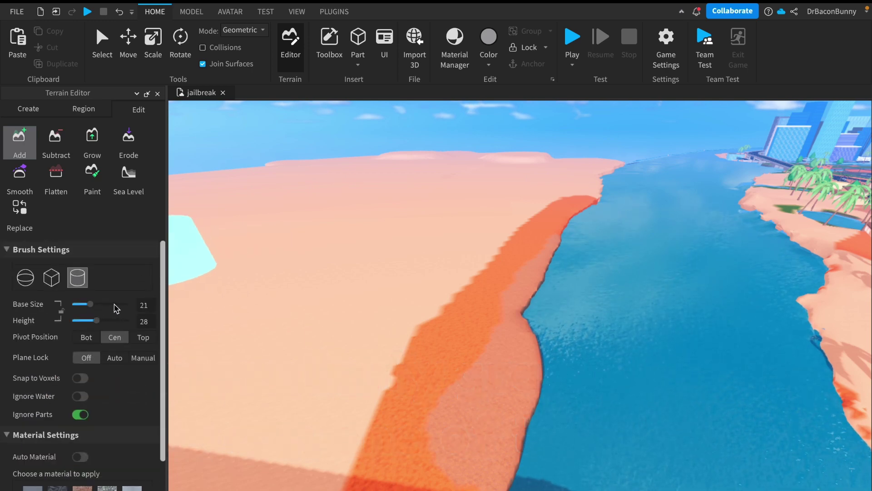
click(318, 336)
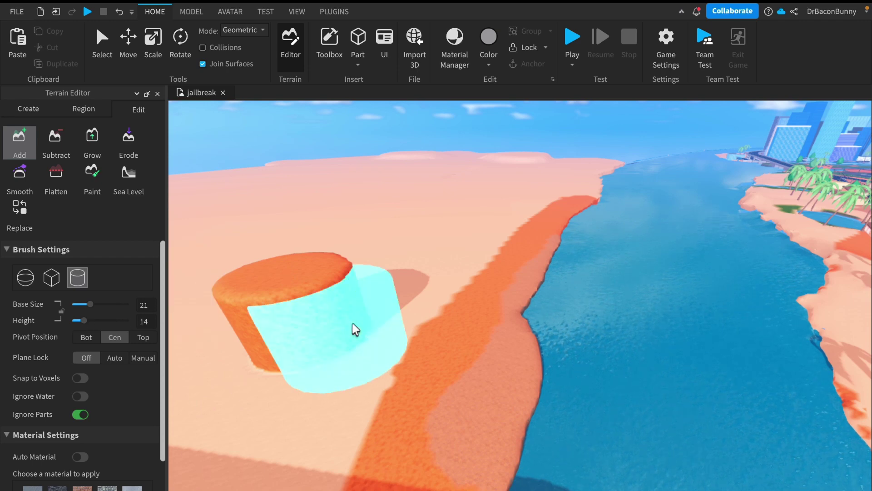
click(372, 323)
click(322, 402)
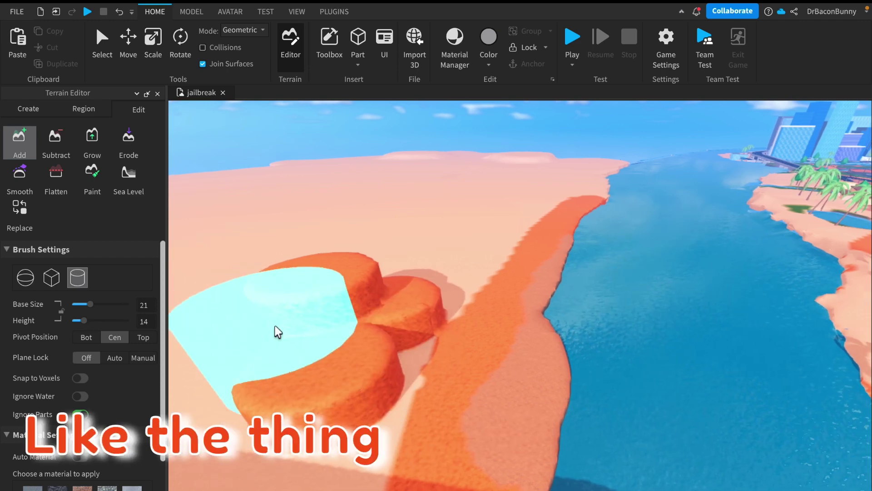
Set the cylinder brush height to 10 and add more cylinders around the orange mound.
click(81, 320)
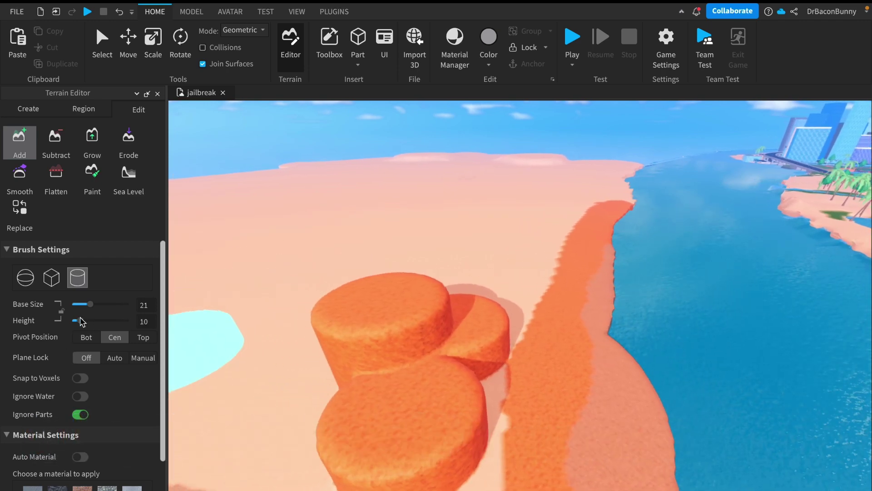
click(502, 407)
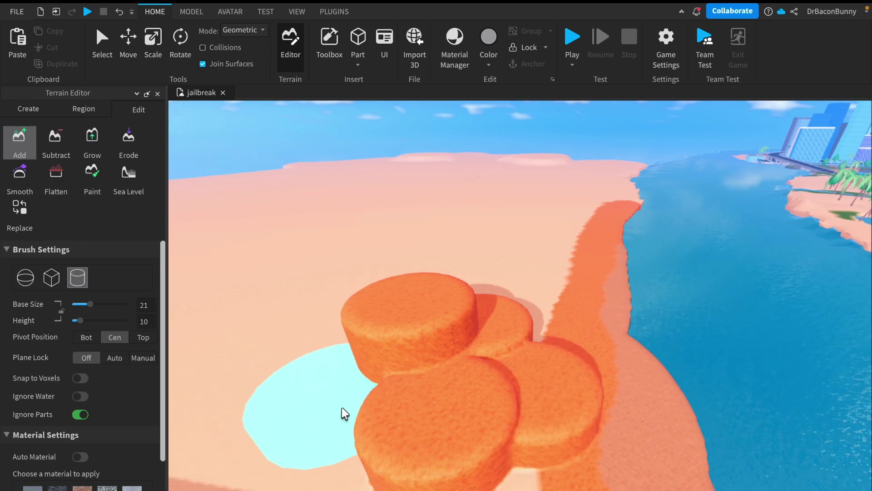
click(342, 407)
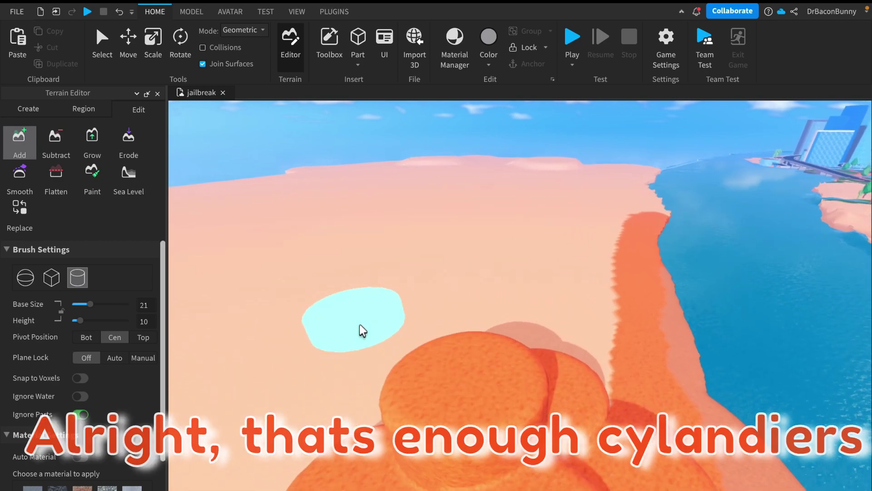
click(359, 323)
Smooth the edges between the mound's cylinders with a spherical brush of size 6 and strength 1.
right_drag(451, 292, 493, 302)
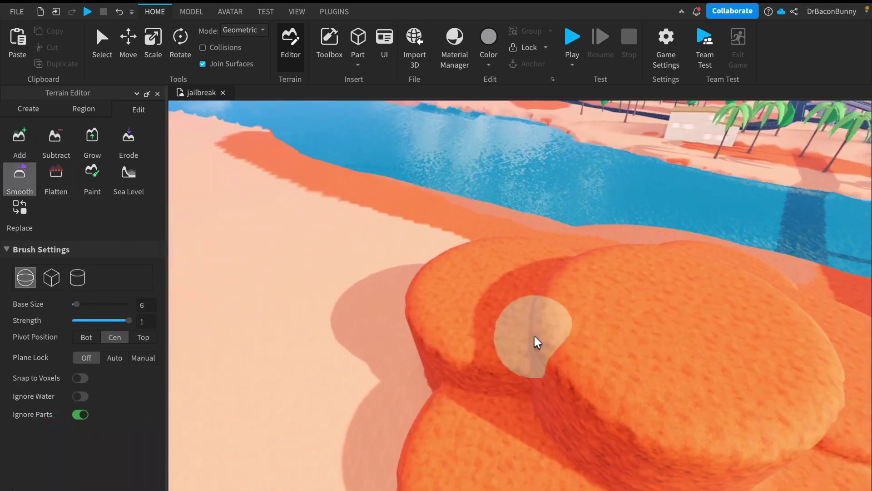
scroll(522, 299, up, 3)
mouse_move(516, 271)
mouse_down()
mouse_move(440, 384)
mouse_move(506, 420)
mouse_move(613, 343)
mouse_move(503, 449)
mouse_move(526, 411)
mouse_move(536, 442)
mouse_up()
right_drag(537, 442, 736, 346)
Paint a green grass patch around the bridge pillar beside the orange mound with brush size 18, and pick the sand-coloured material.
click(20, 141)
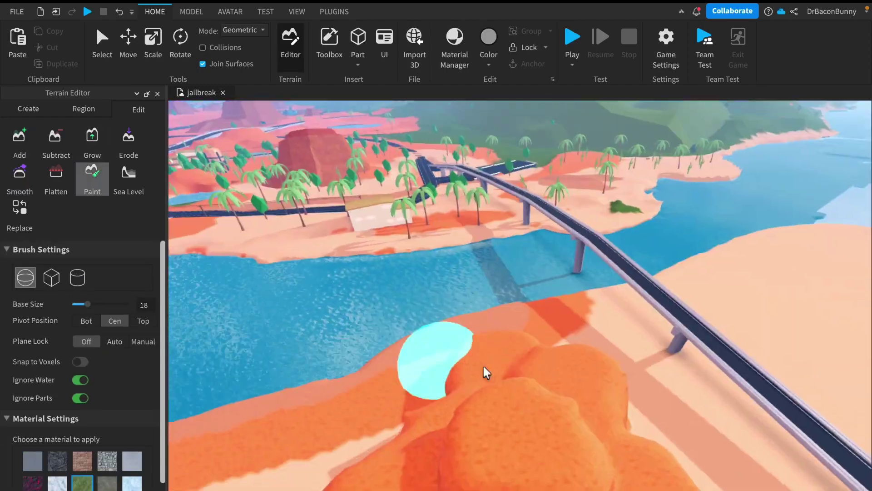
drag(586, 345, 641, 337)
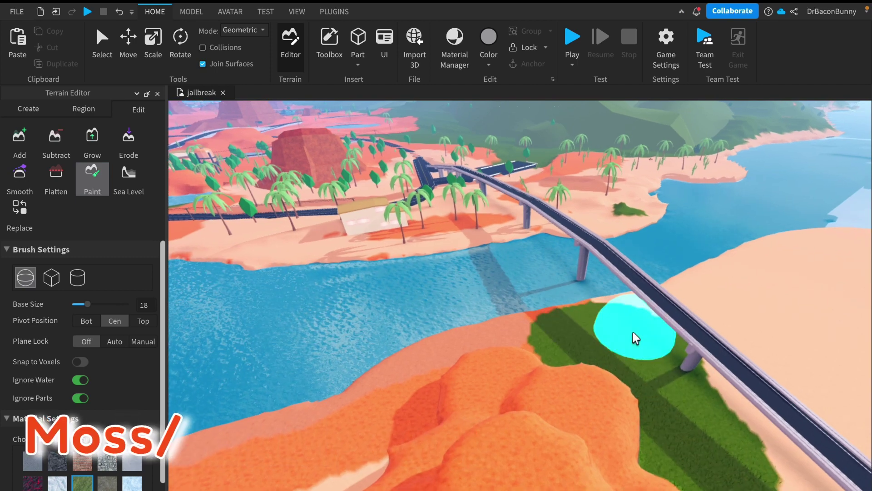
right_drag(632, 331, 632, 331)
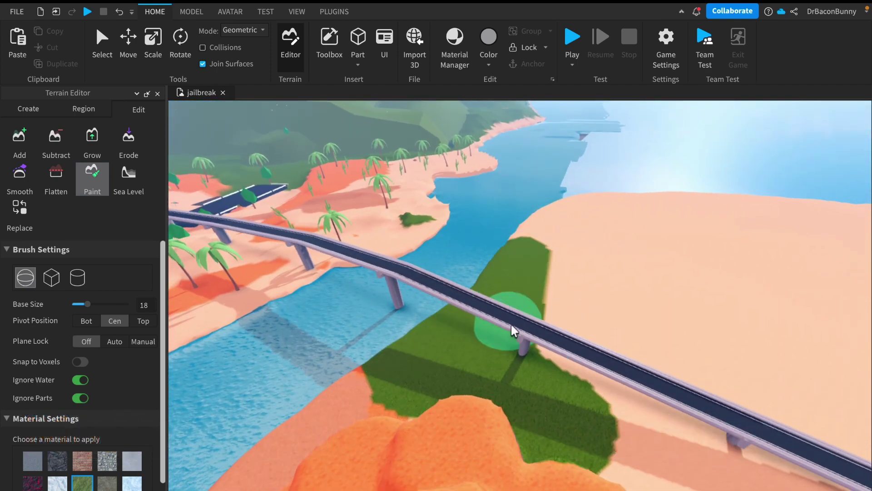
key(w)
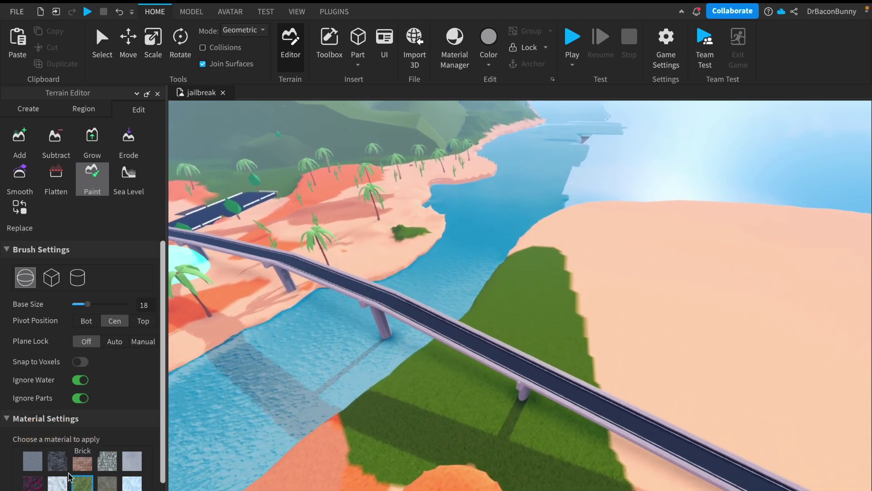
scroll(54, 418, down, 3)
click(57, 480)
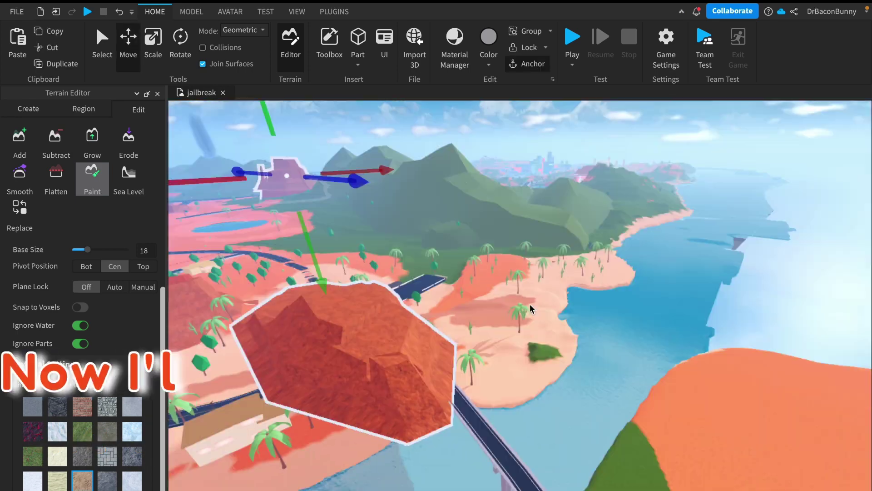
Recolor the large red rock formation on the new land beyond the bridge orange.
key(d)
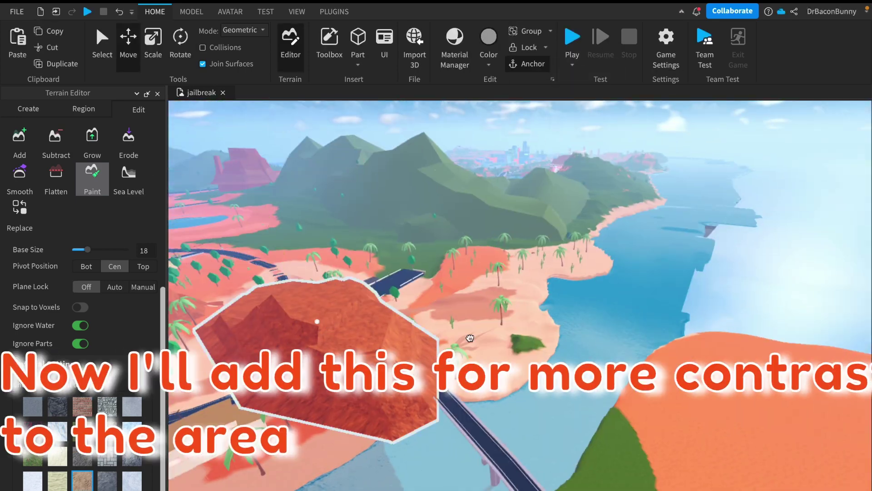
scroll(470, 338, down, 3)
scroll(711, 334, up, 5)
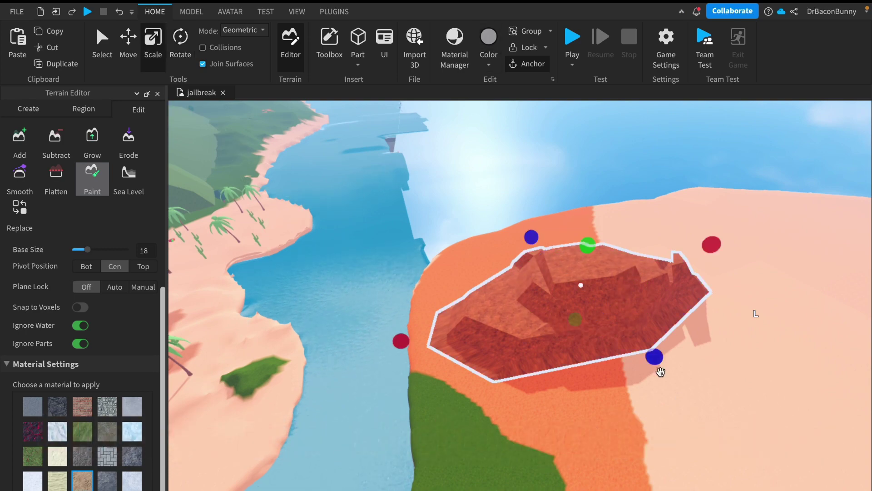
click(489, 65)
click(530, 218)
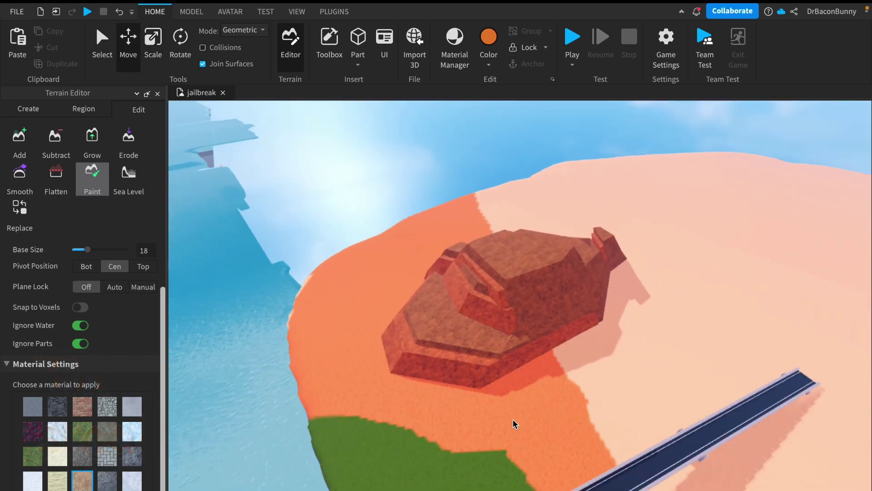
Look over the new plot of land from above, including its road, pond, trees and rock formation.
key(w)
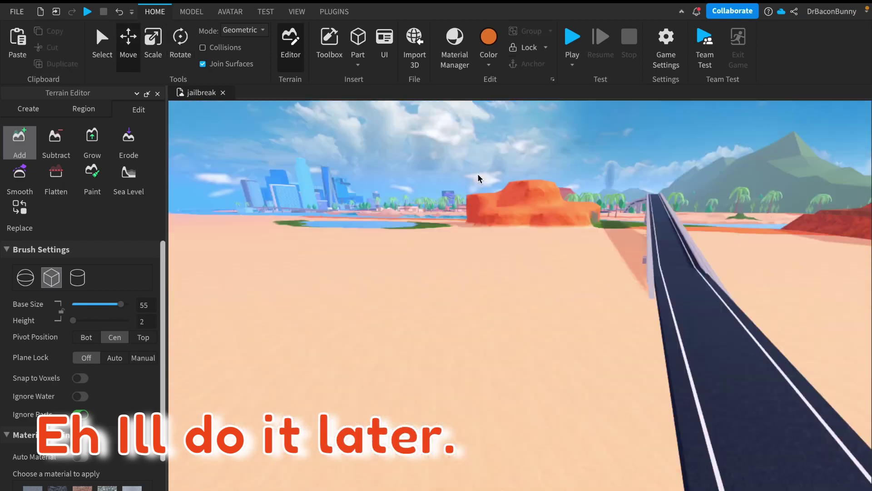
scroll(113, 355, down, 3)
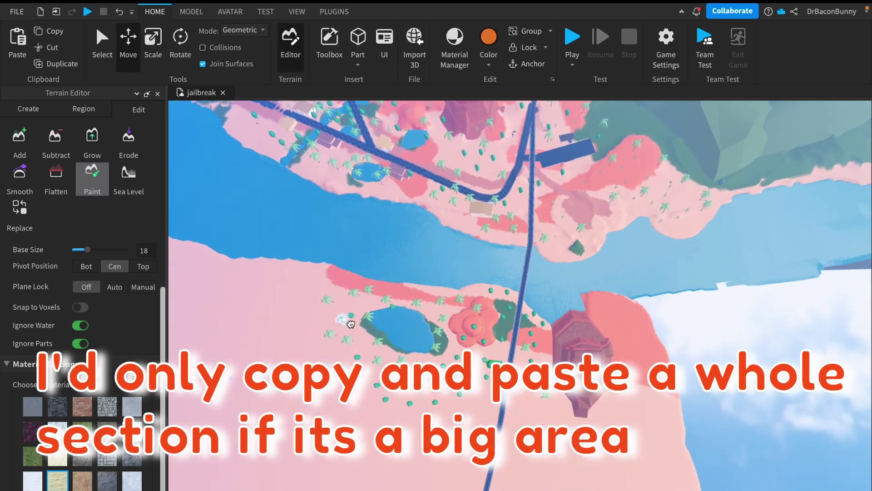
scroll(352, 323, up, 5)
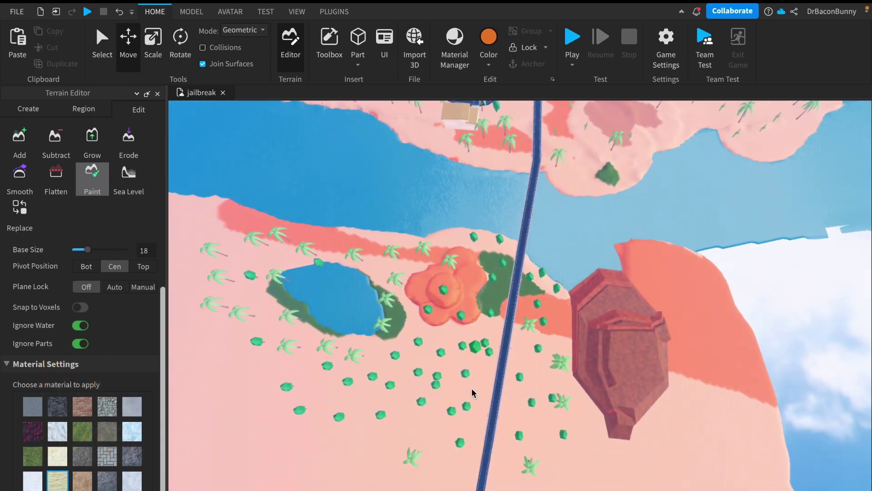
scroll(333, 284, up, 5)
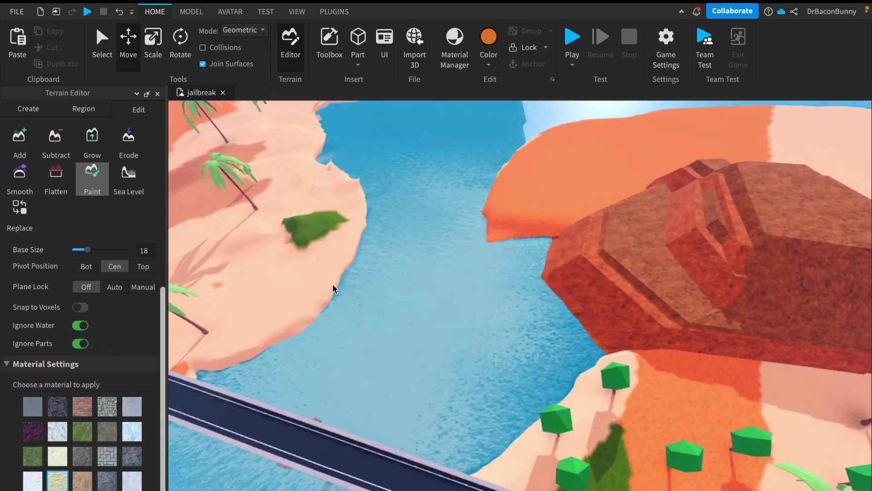
Duplicate the green road sign beside the road junction and carry the copy away from the original toward the new land.
scroll(333, 283, down, 10)
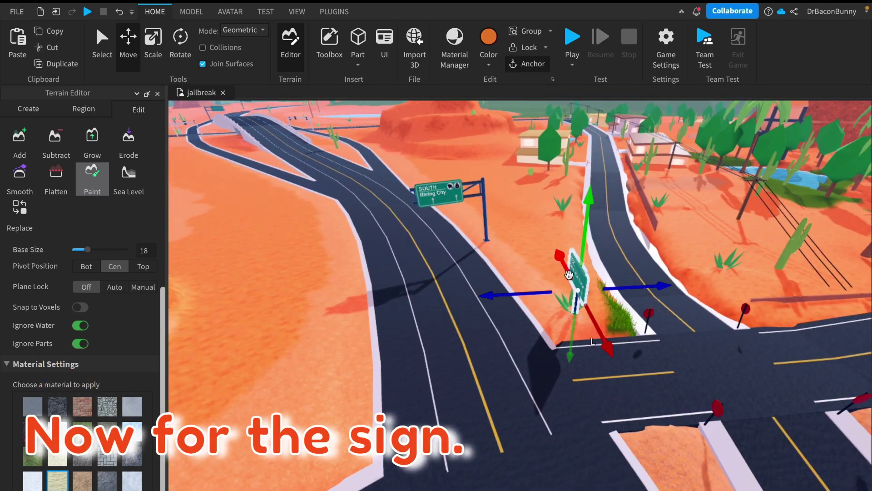
scroll(592, 228, down, 8)
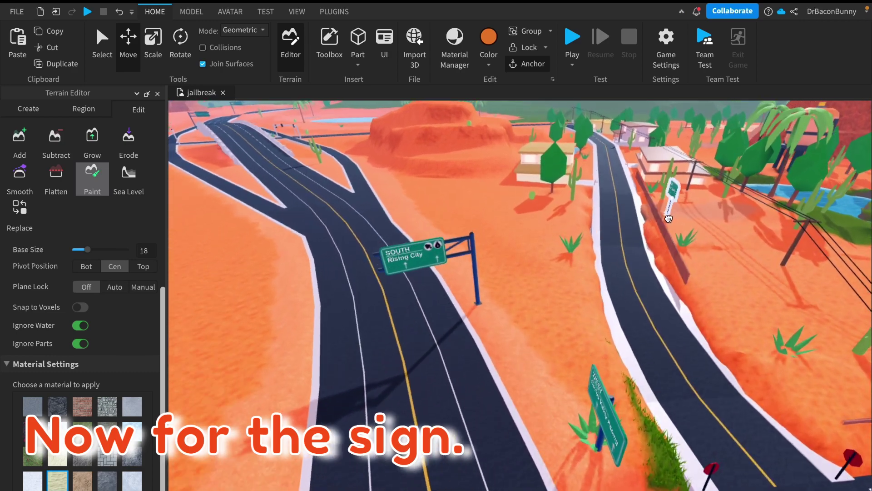
scroll(668, 217, up, 10)
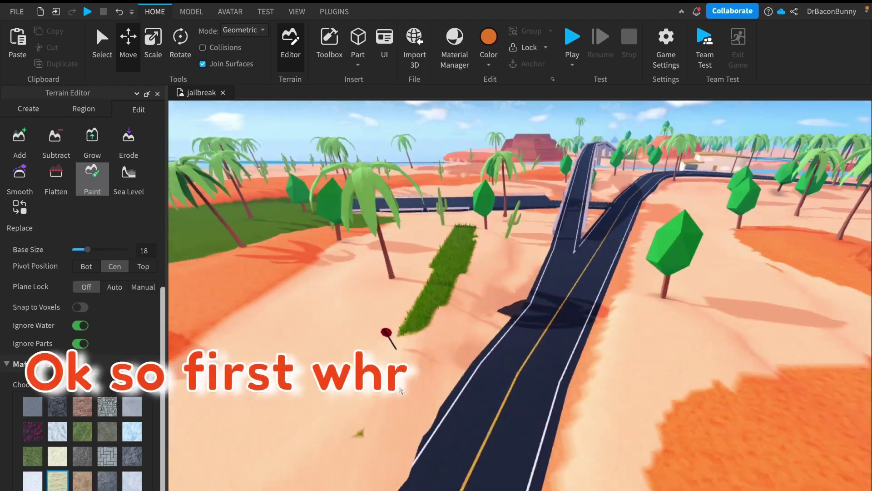
Move the stray red stop sign from the sand near the grass strip to the road edge beside the end of the bridge ramp.
click(387, 334)
key(f)
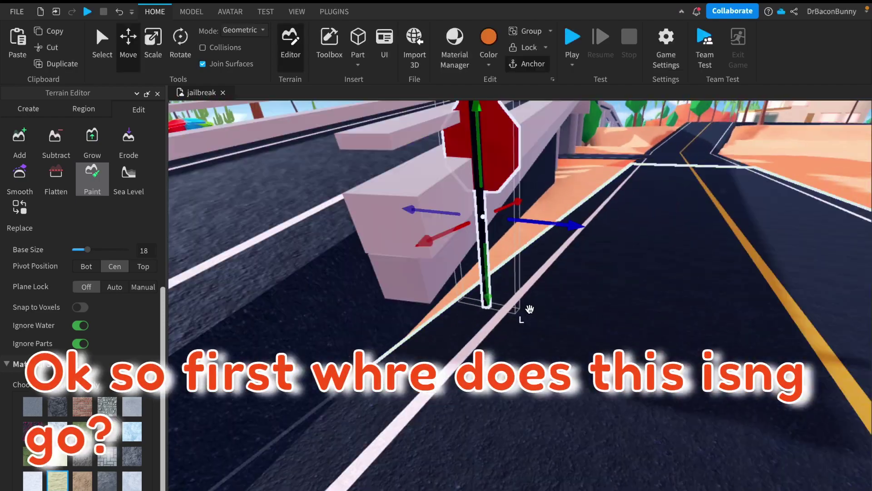
click(551, 31)
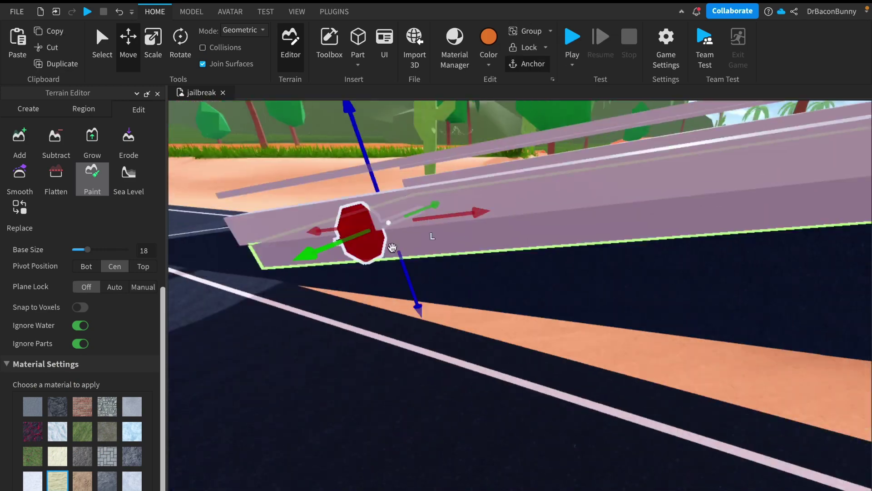
key(ctrl+2)
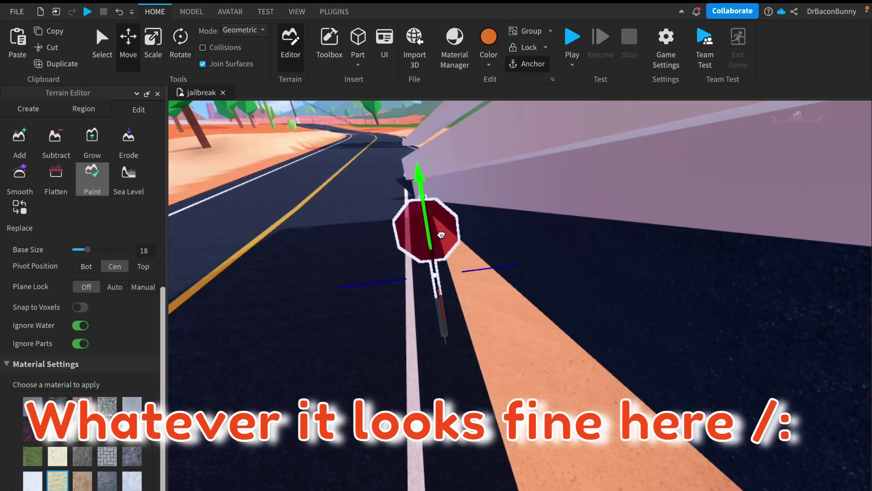
key(s)
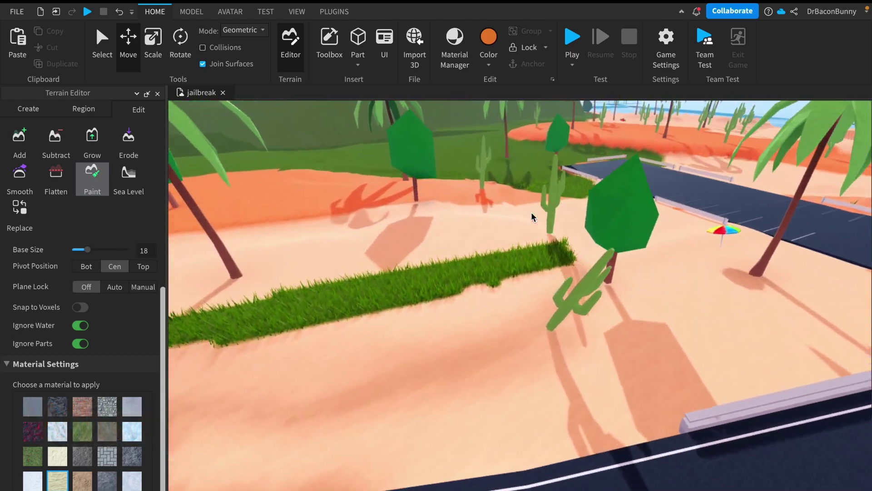
Place the copied green sign on the two-lane road that curves through the sand.
drag(506, 260, 285, 320)
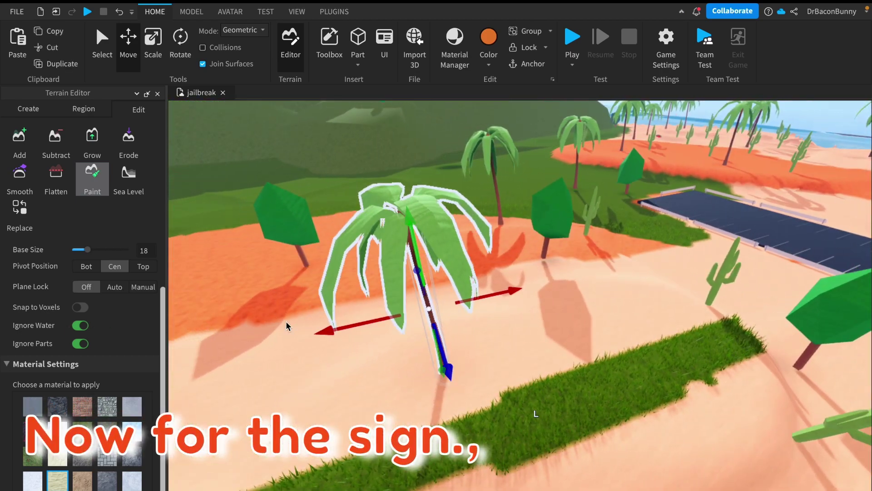
click(285, 321)
key(s)
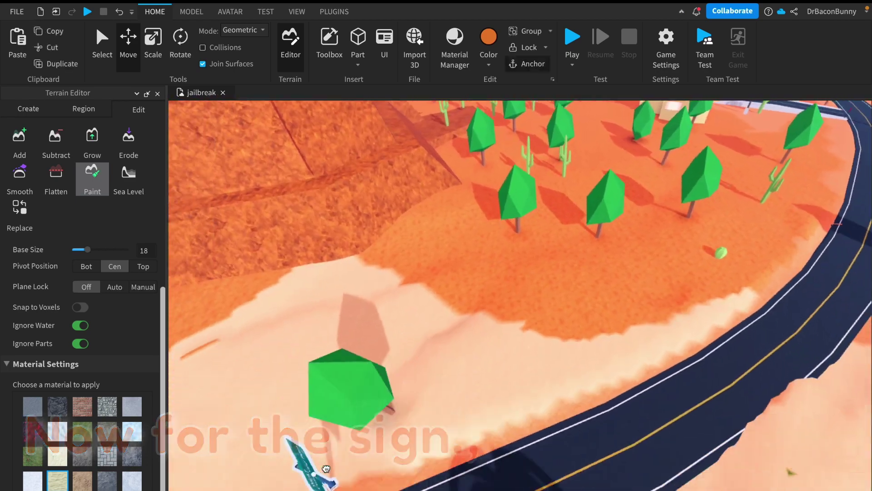
click(363, 470)
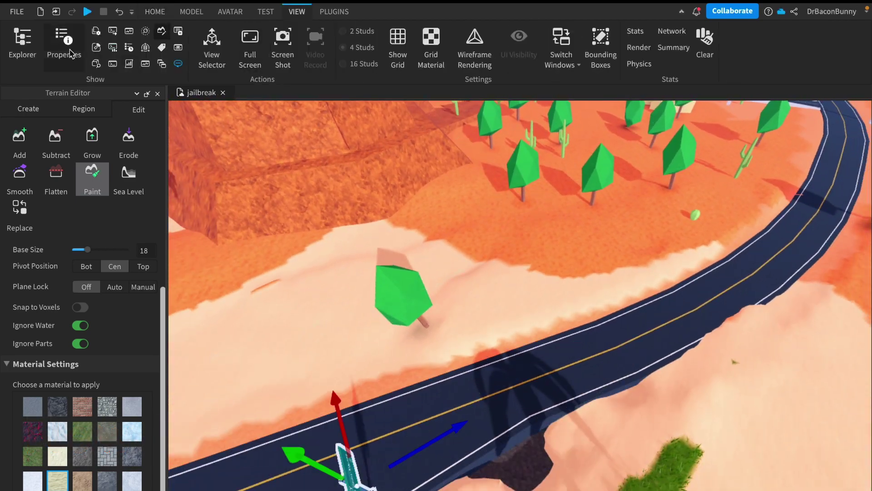
Display the object hierarchy and properties, and change the WEST road sign's destination text to "Cacti Acres".
click(70, 54)
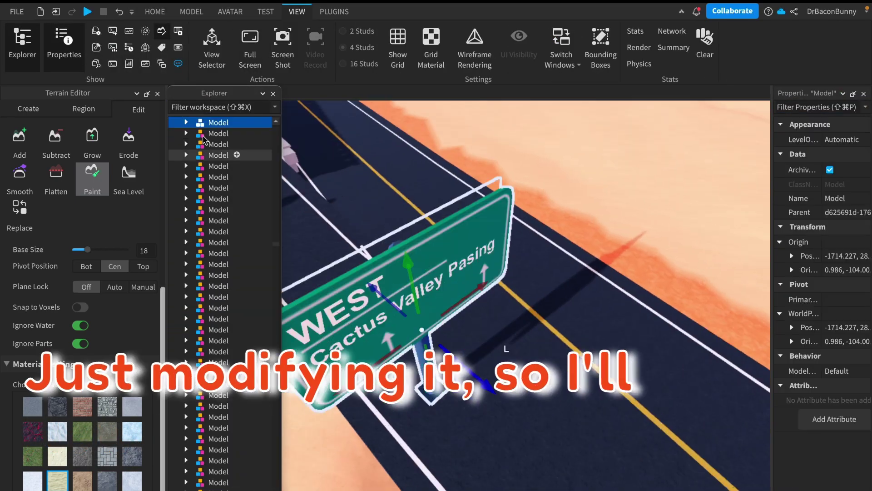
click(217, 157)
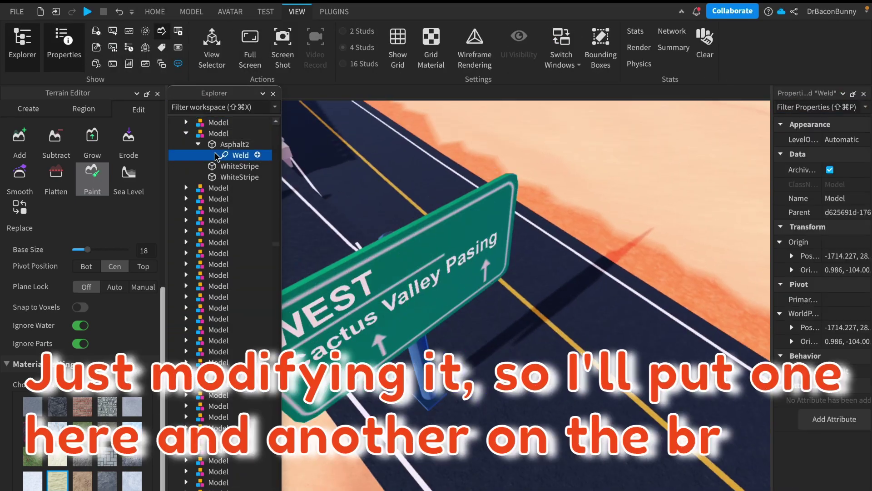
key(f)
key(Down)
key(f)
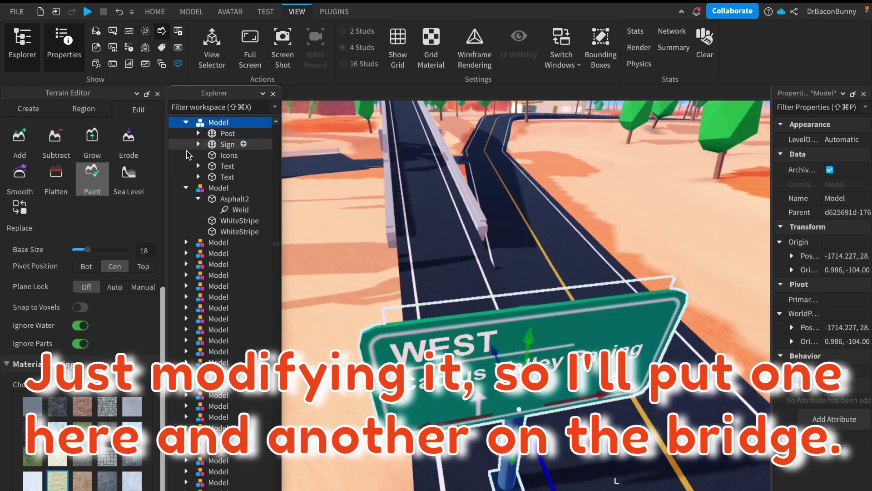
scroll(818, 295, down, 10)
click(831, 286)
text(C)
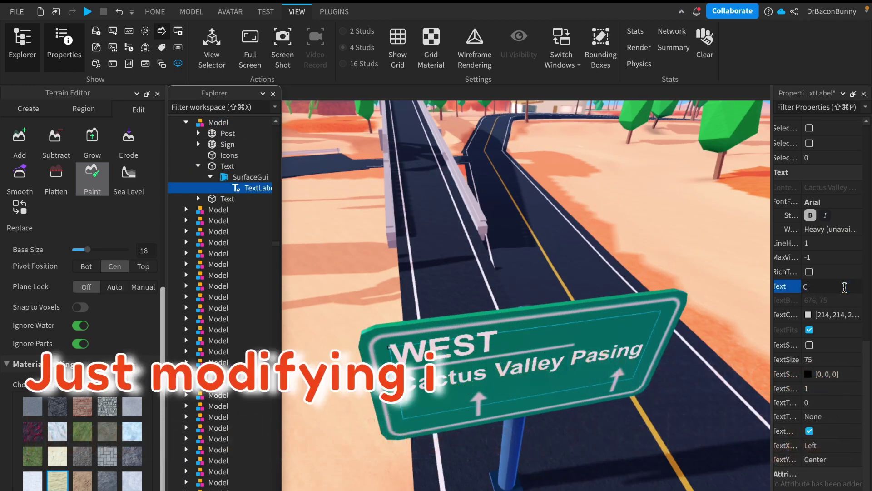
click(442, 357)
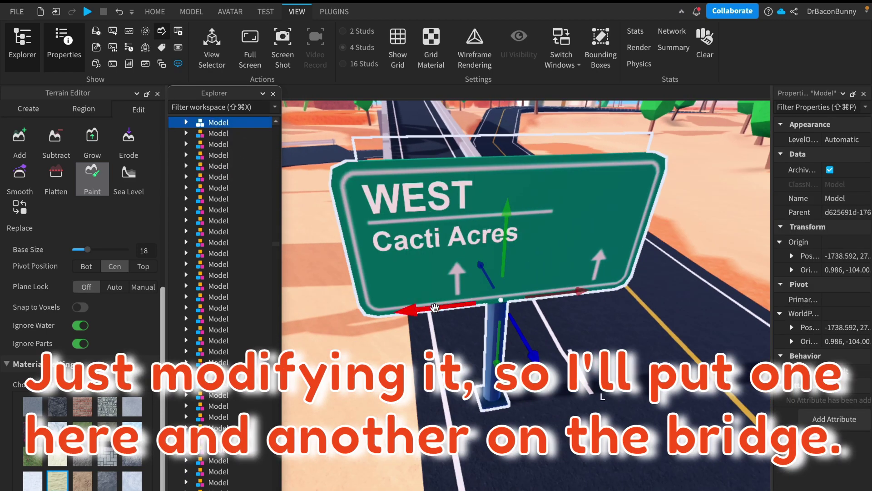
Mount a Cacti Acres sign above the bridge deck, shifting its post onto the bridge's side barrier.
click(402, 294)
key(f)
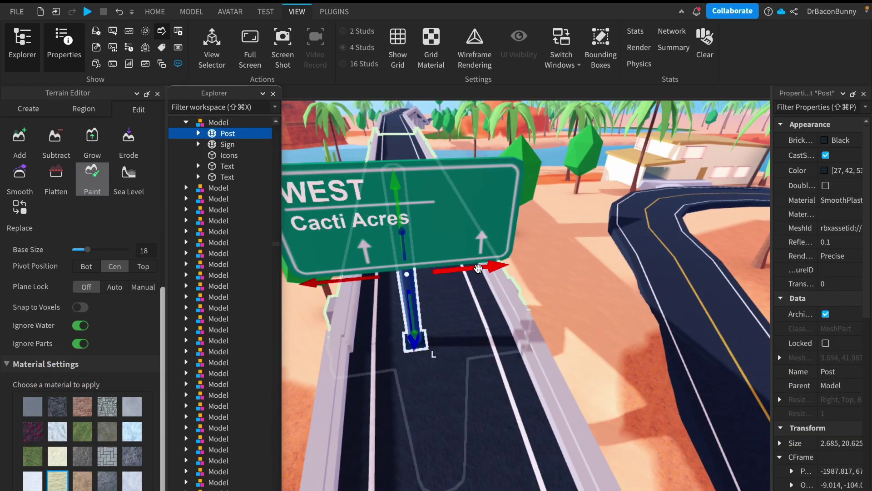
drag(478, 268, 380, 232)
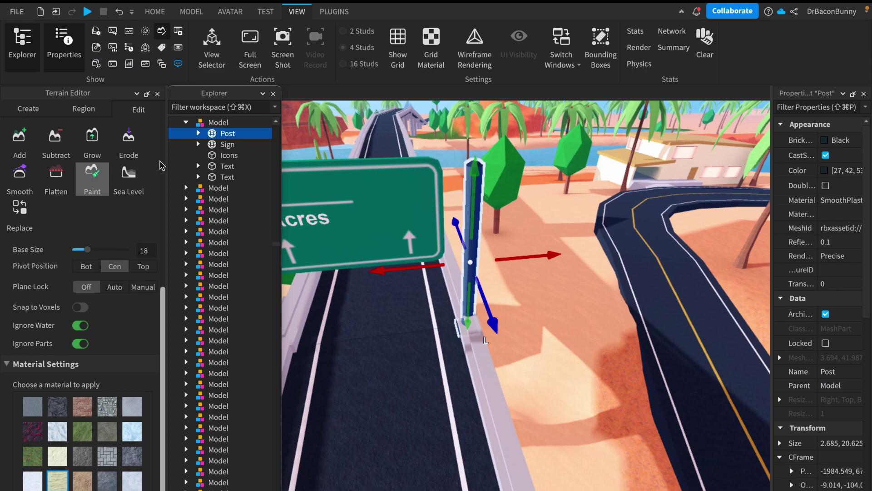
click(470, 255)
key(ctrl+3)
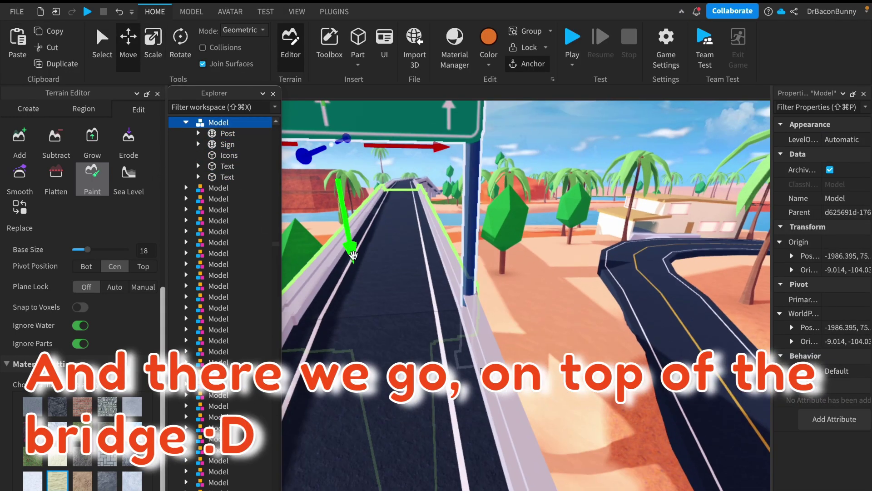
click(227, 133)
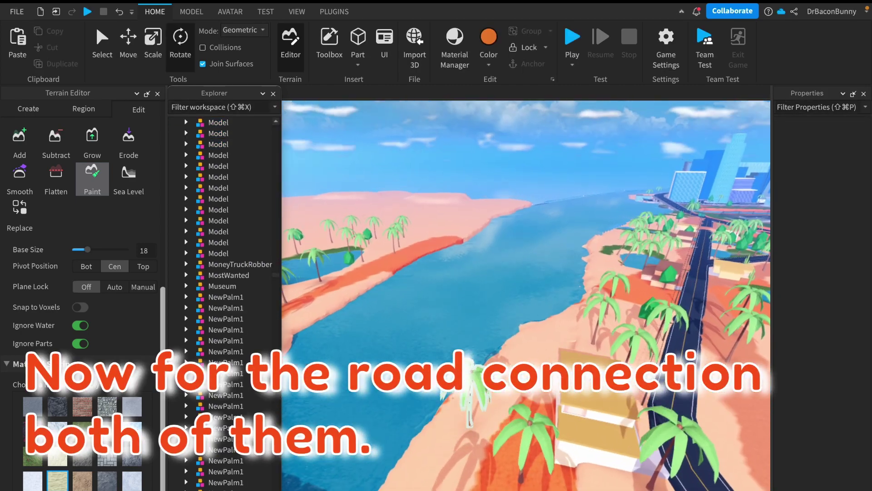
Rotate a two-lane road segment and align it level with the bridge road's end, and turn another segment placed beyond it.
key(w)
click(620, 372)
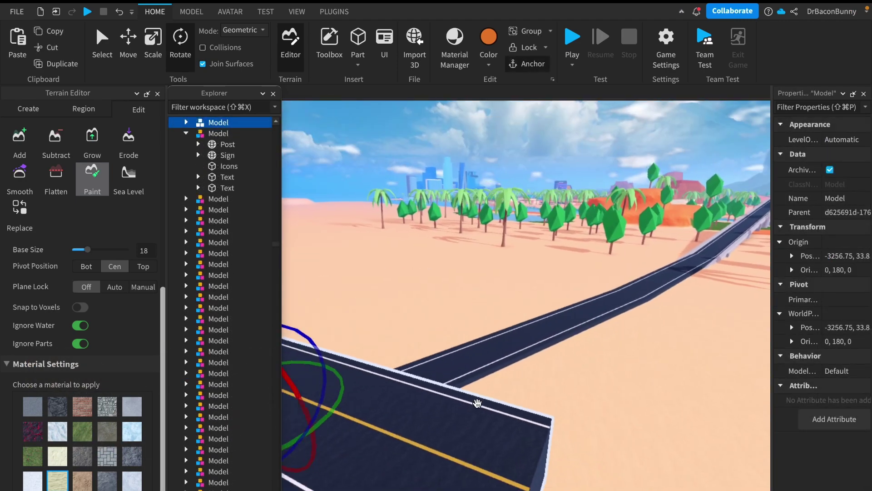
drag(477, 404, 472, 367)
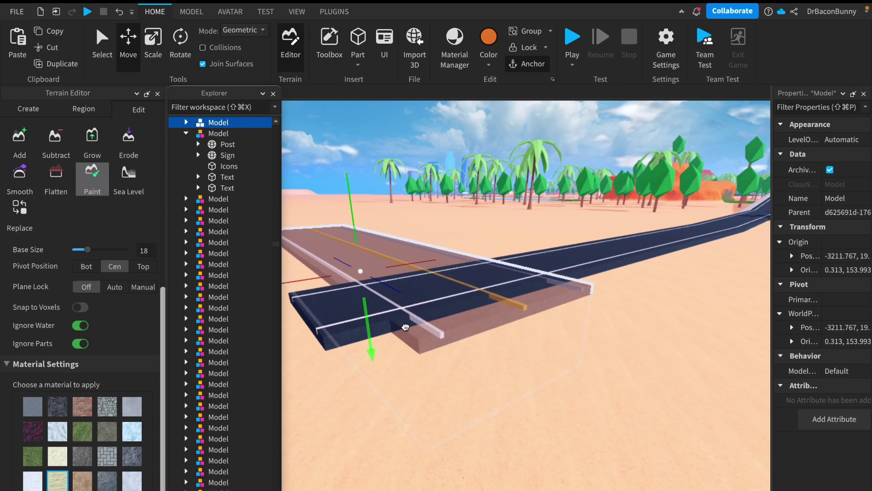
drag(427, 260, 346, 276)
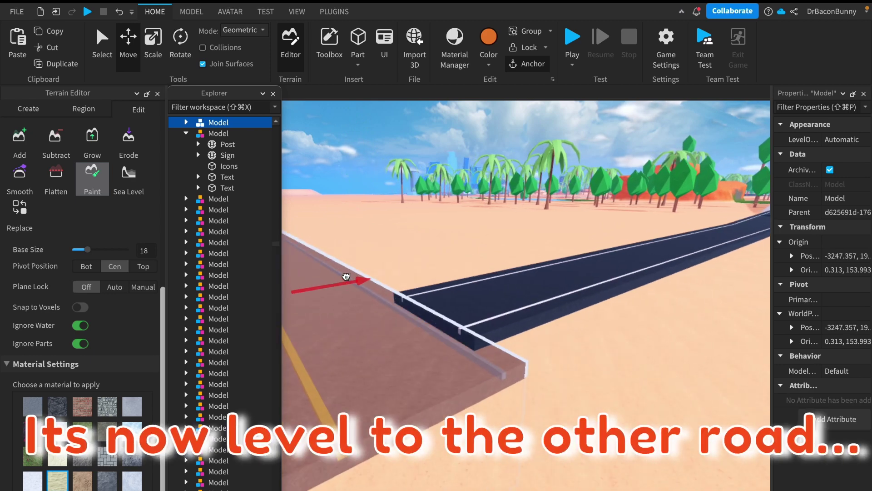
scroll(349, 274, down, 5)
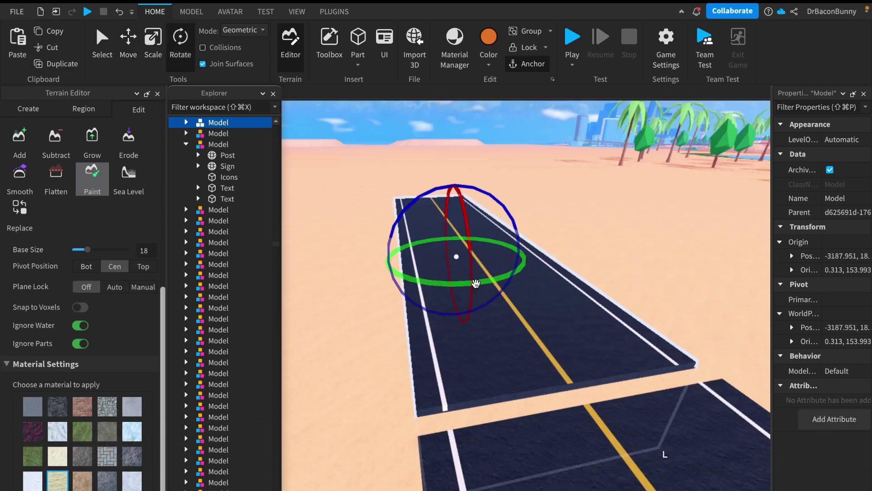
drag(482, 249, 544, 249)
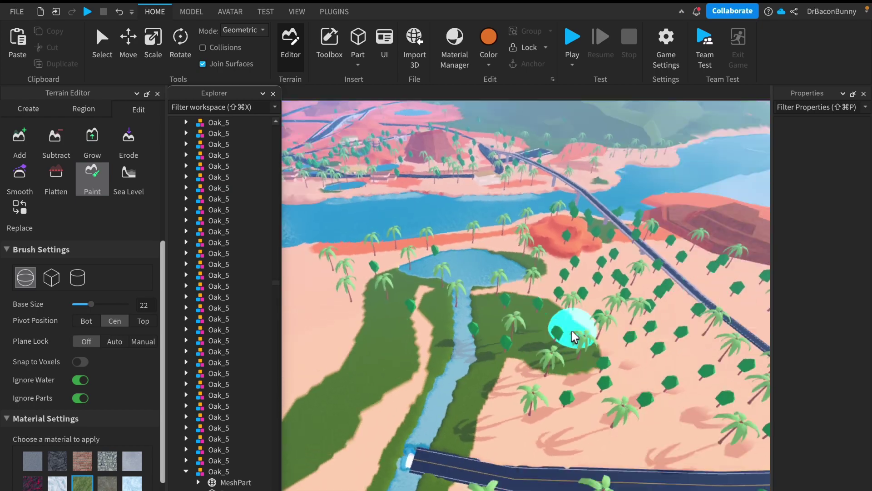
Paint more grass over the sand among the trees beside the pond with a spherical brush of size 22.
mouse_move(573, 337)
mouse_down()
mouse_move(661, 311)
mouse_move(641, 258)
mouse_up()
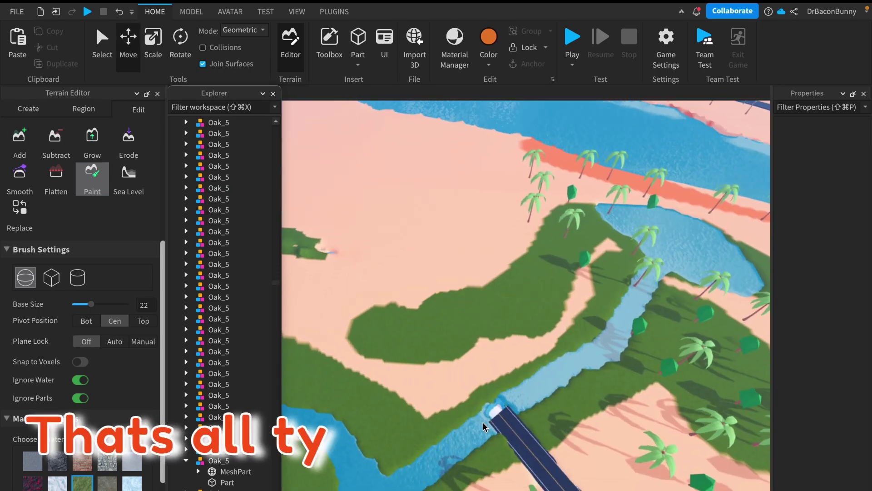